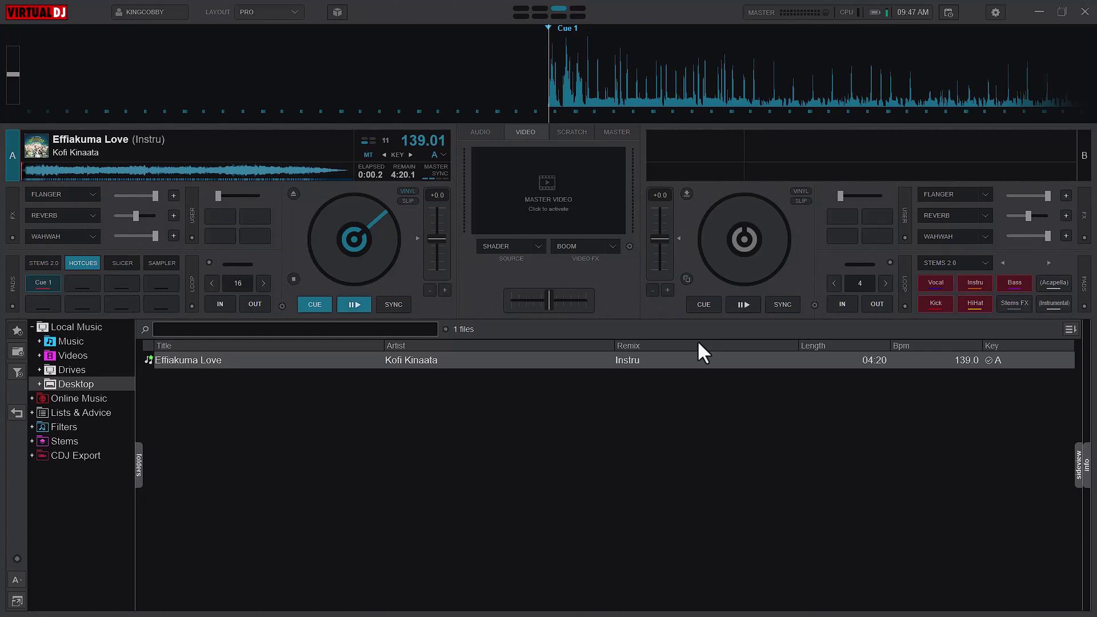
# - Play deck A, zoom into its waveform, and position the track just before the first kick
pyautogui.press('space')
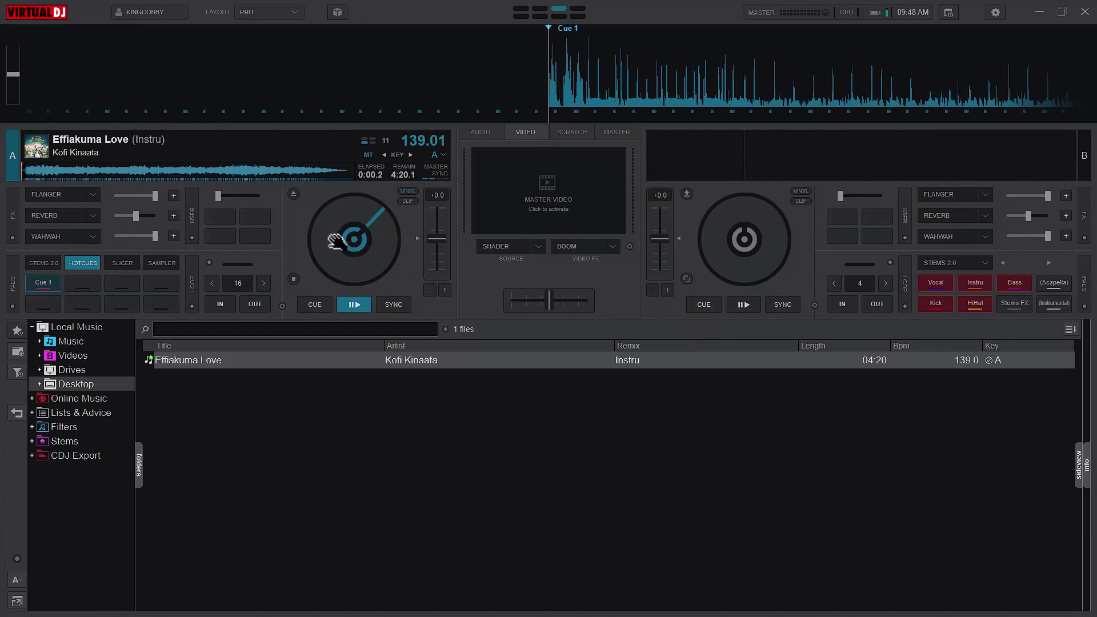
pyautogui.moveTo(338, 239); pyautogui.dragTo(358, 274)
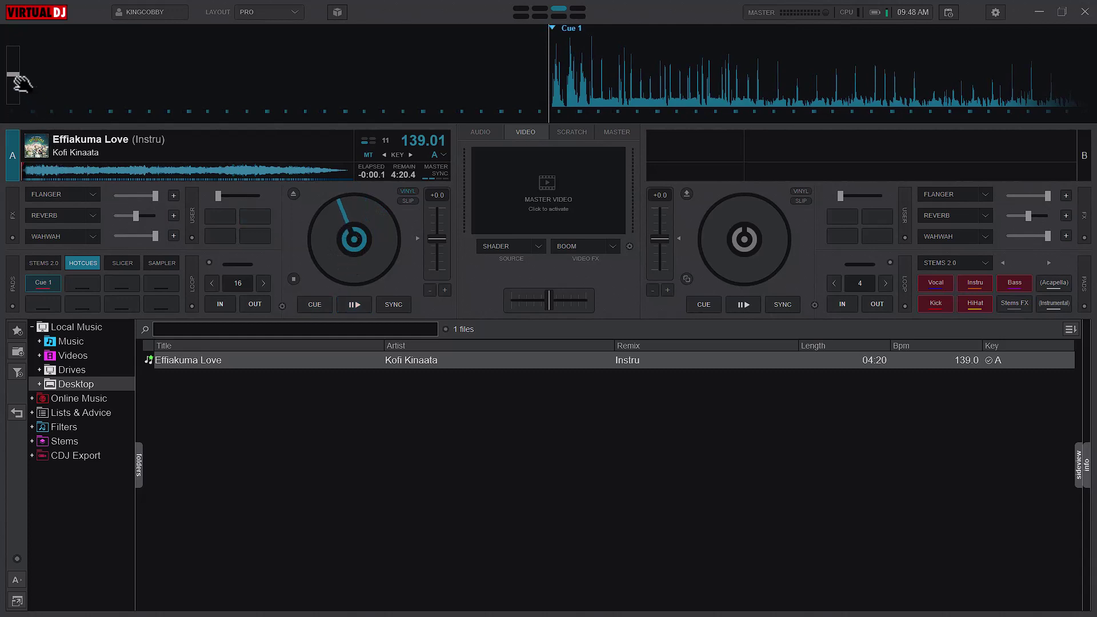
pyautogui.moveTo(14, 74); pyautogui.dragTo(18, 97)
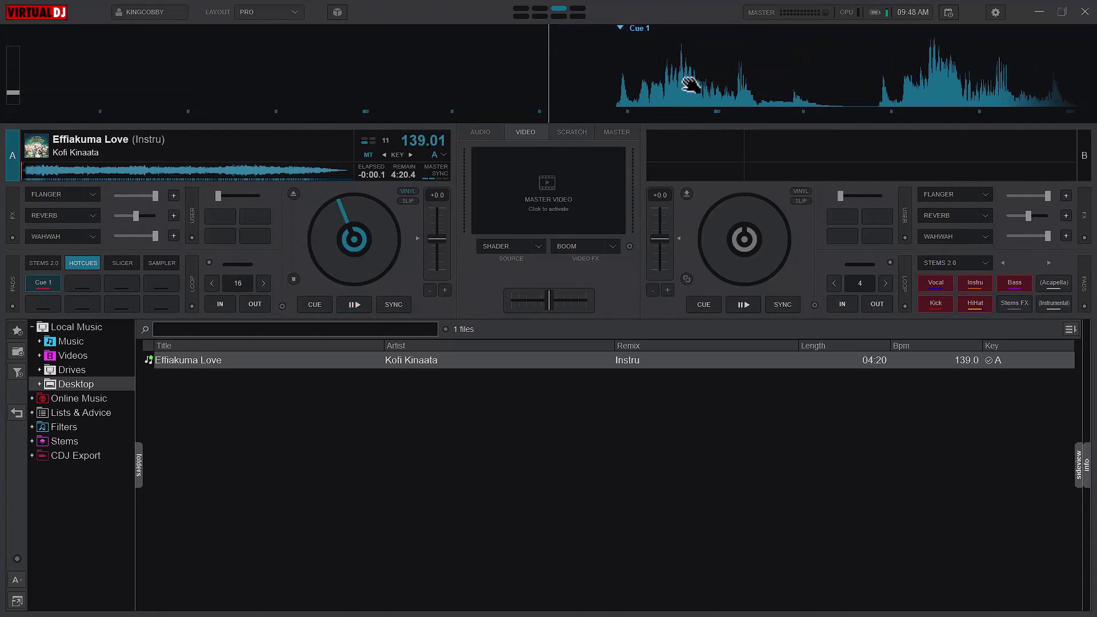
pyautogui.moveTo(691, 86); pyautogui.dragTo(626, 89)
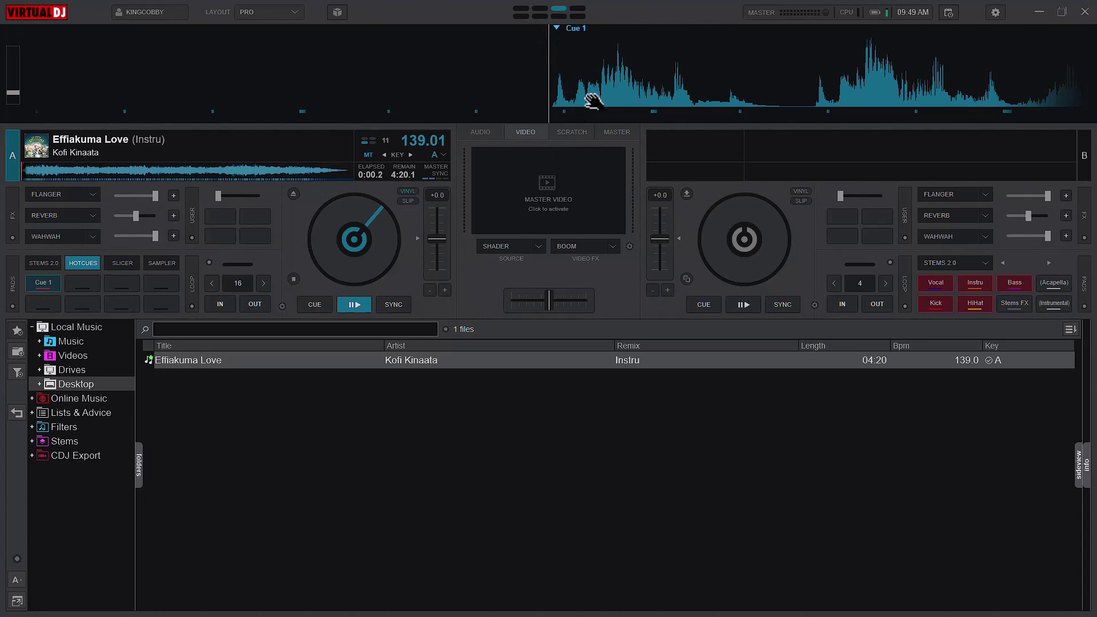
pyautogui.moveTo(345, 254)
pyautogui.mouseDown()
pyautogui.moveTo(291, 236)
pyautogui.moveTo(309, 216)
pyautogui.moveTo(307, 245)
pyautogui.moveTo(292, 226)
pyautogui.moveTo(326, 265)
pyautogui.moveTo(320, 237)
pyautogui.moveTo(309, 238)
pyautogui.moveTo(335, 276)
pyautogui.moveTo(296, 229)
pyautogui.moveTo(314, 306)
pyautogui.moveTo(296, 242)
pyautogui.moveTo(306, 301)
pyautogui.moveTo(307, 290)
pyautogui.mouseUp()
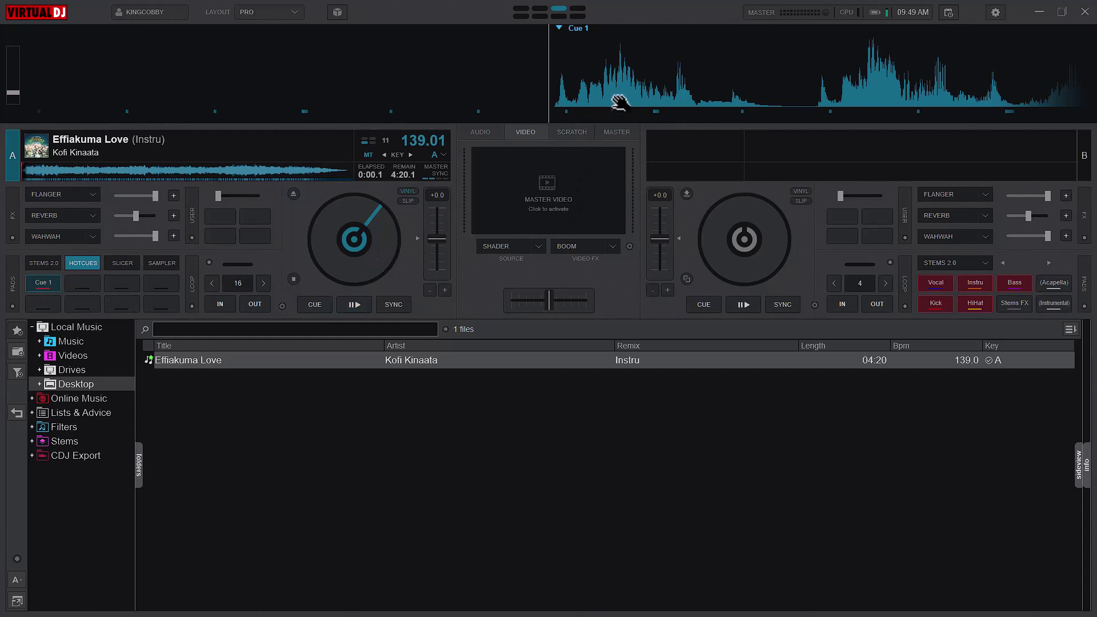
# - Save hot cue 1 on deck A near 0:00.2, just before the kick, and play from it
pyautogui.moveTo(621, 103)
pyautogui.mouseDown()
pyautogui.moveTo(631, 102)
pyautogui.moveTo(618, 103)
pyautogui.mouseUp()
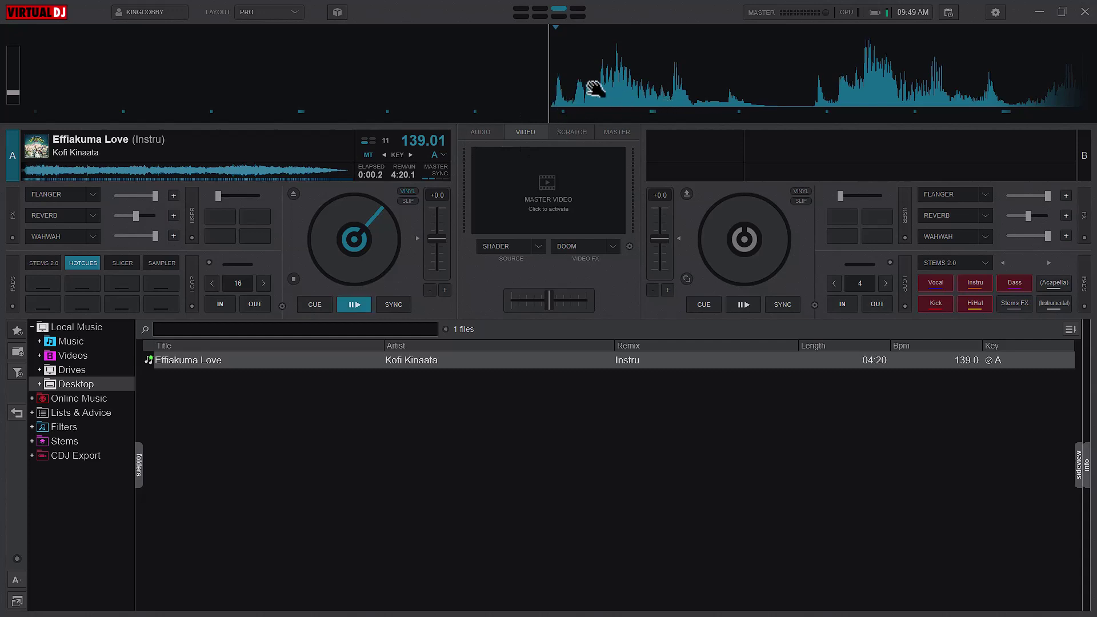
pyautogui.click(42, 283)
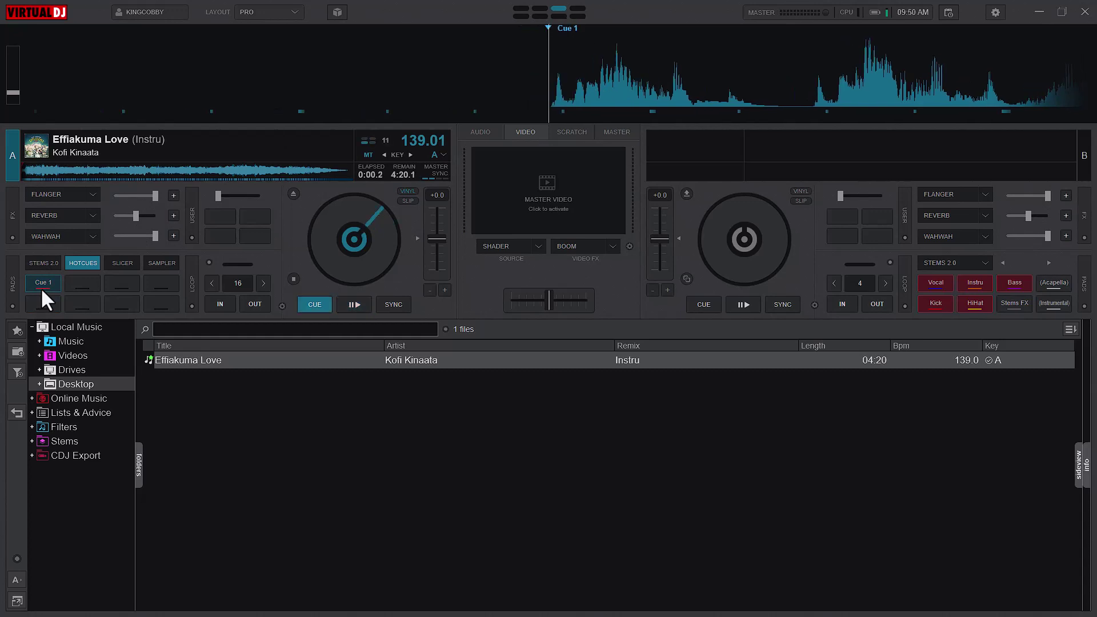
pyautogui.click(40, 287)
pyautogui.moveTo(328, 246); pyautogui.dragTo(341, 203)
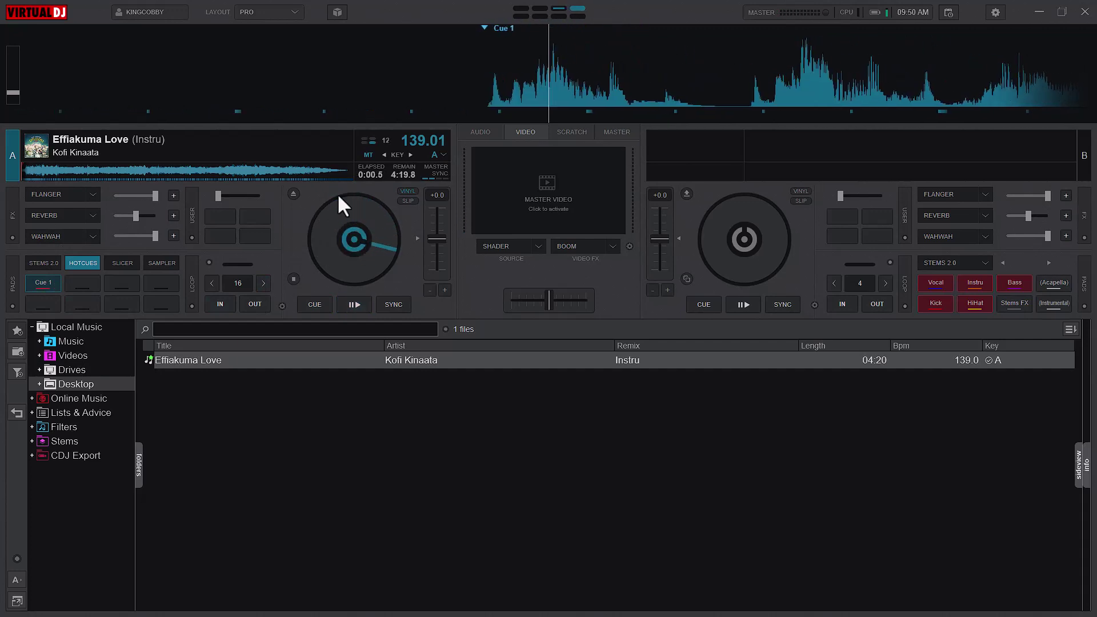
# - Filter Options & Tweaks by 'scrat' to list pitchQuality (2) and scratchFilterQuality (12)
pyautogui.click(994, 10)
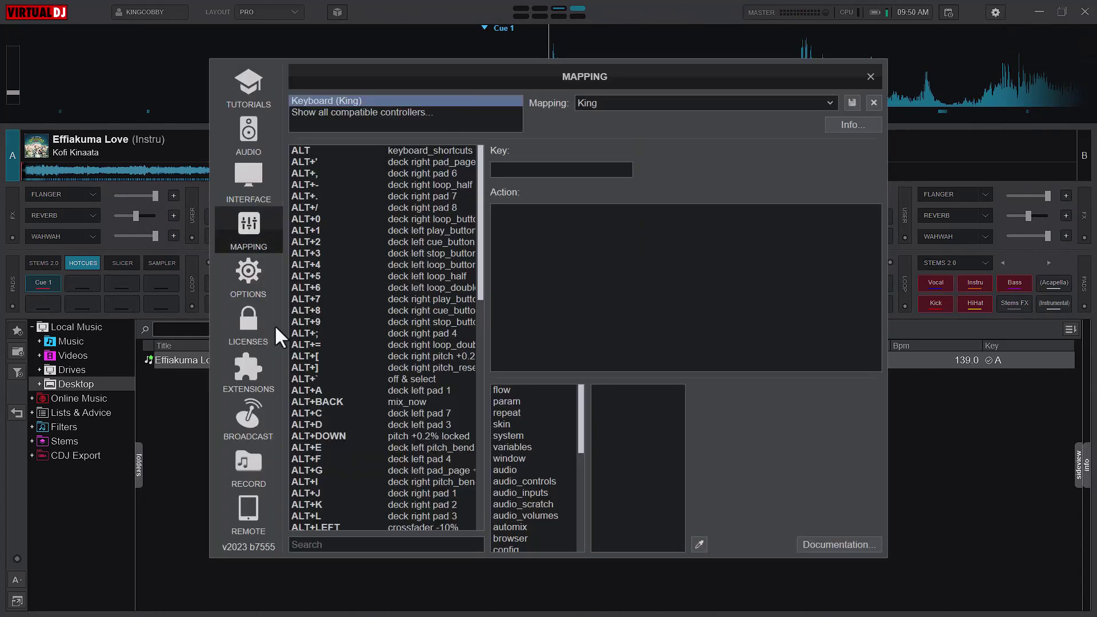
pyautogui.click(254, 291)
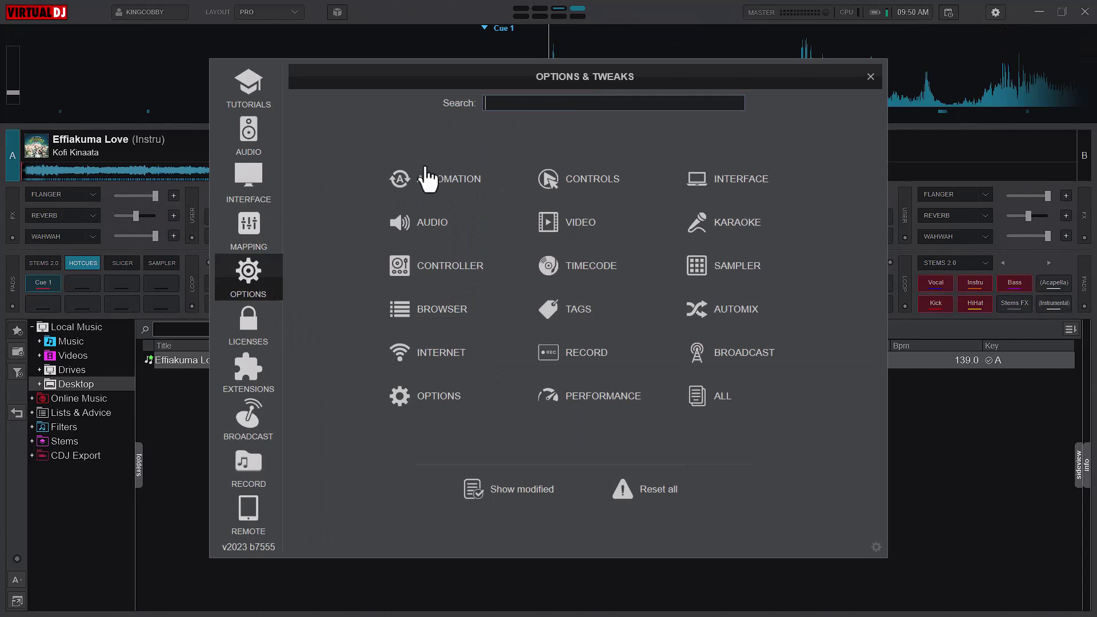
pyautogui.click(549, 103)
pyautogui.write('scratc')
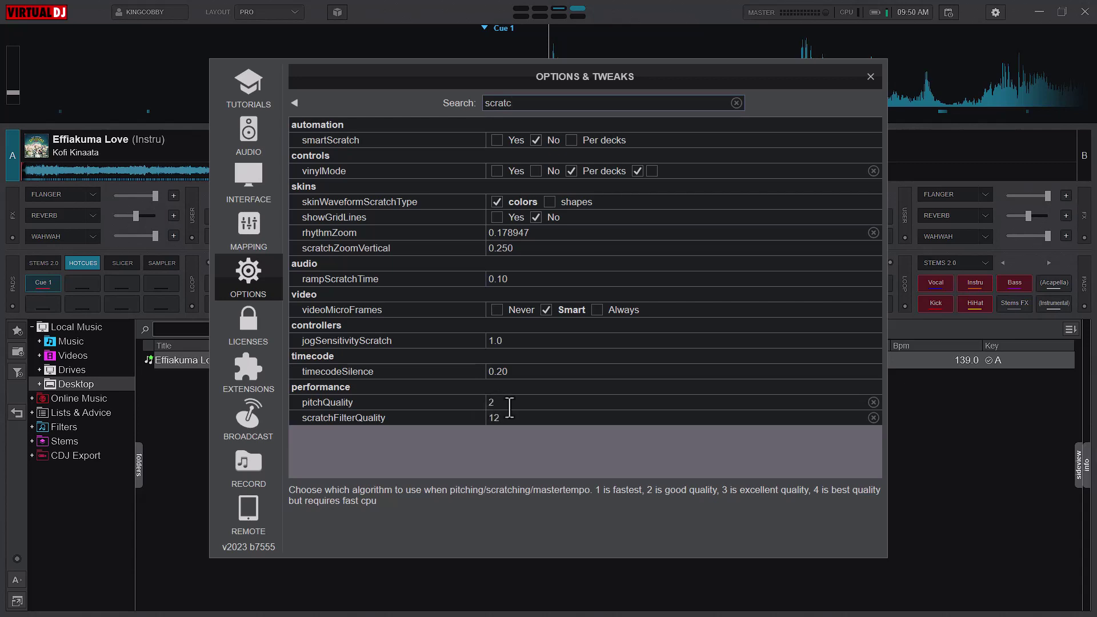
# - Change pitchQuality from 2 to 3 and scratchFilterQuality from 12 to 20, then close the window
pyautogui.moveTo(509, 407); pyautogui.dragTo(469, 407)
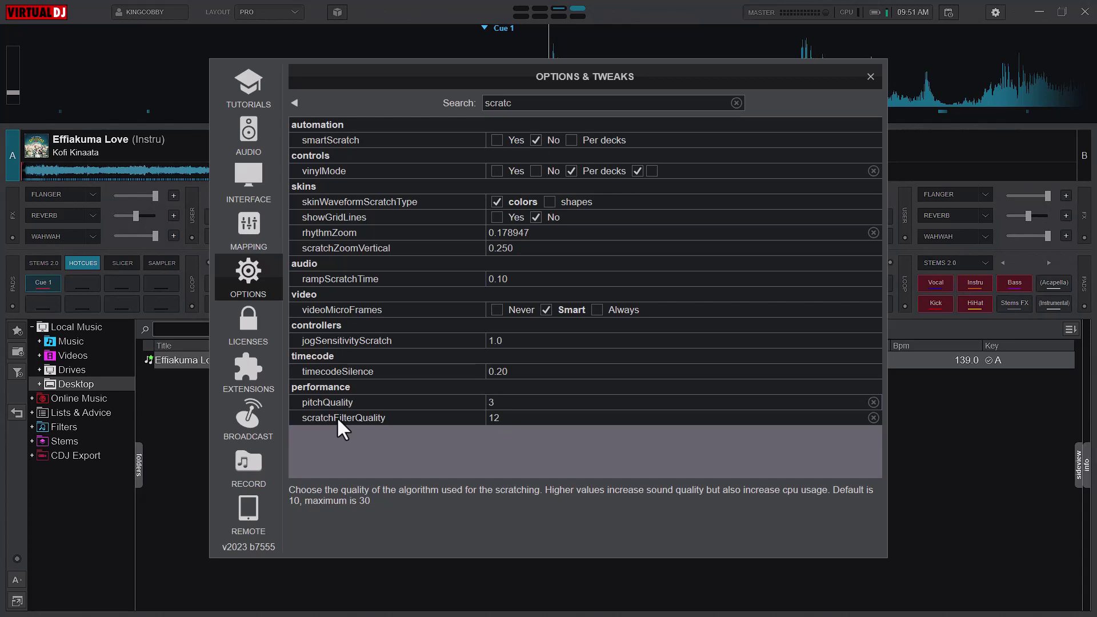
pyautogui.click(492, 418)
pyautogui.write('15')
pyautogui.press('BackSpace')
pyautogui.press('BackSpace')
pyautogui.write('20')
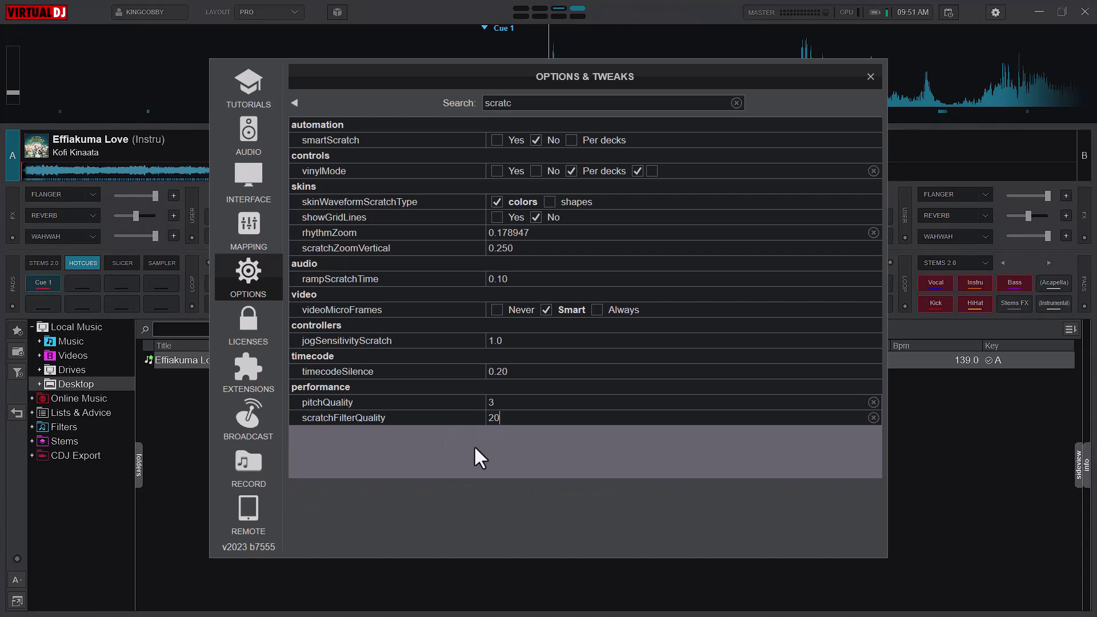
pyautogui.click(870, 76)
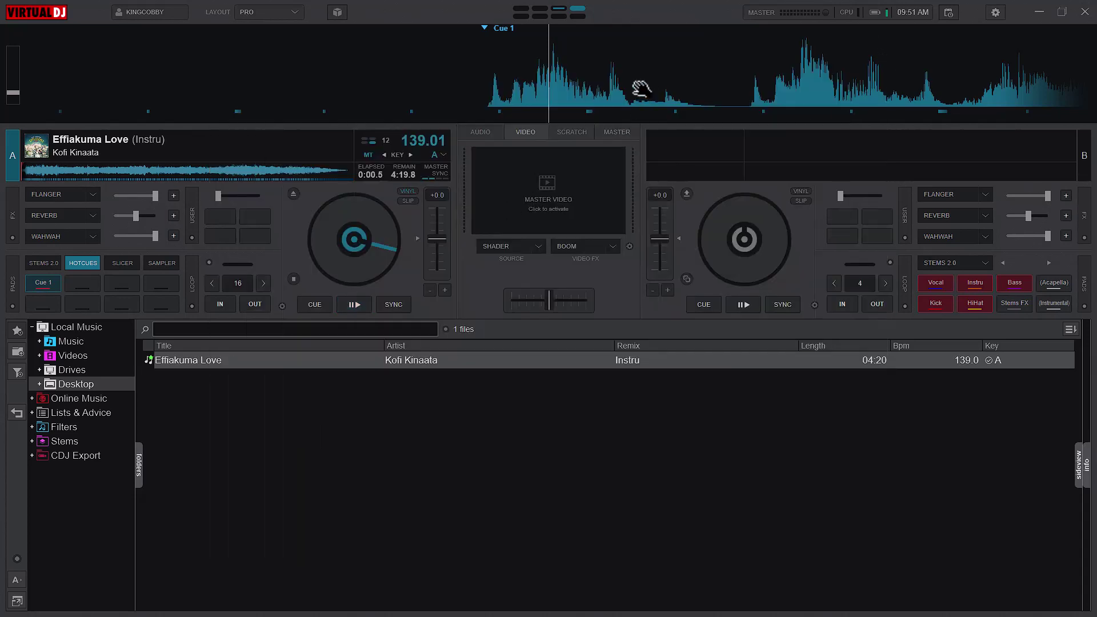
# - Drag deck A's waveform back to Cue 1 at 0:00.2 elapsed
pyautogui.moveTo(636, 90); pyautogui.dragTo(705, 97)
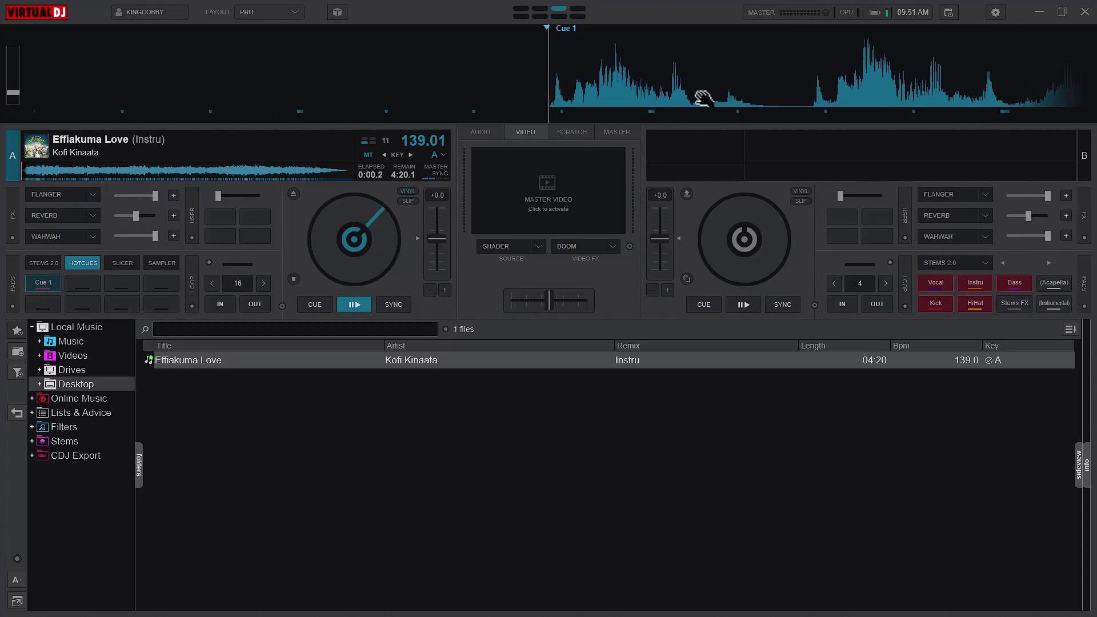
# - Search settings for 'scrat', restore pitchQuality 2 and scratchFilterQuality 12, and close the window
pyautogui.click(997, 12)
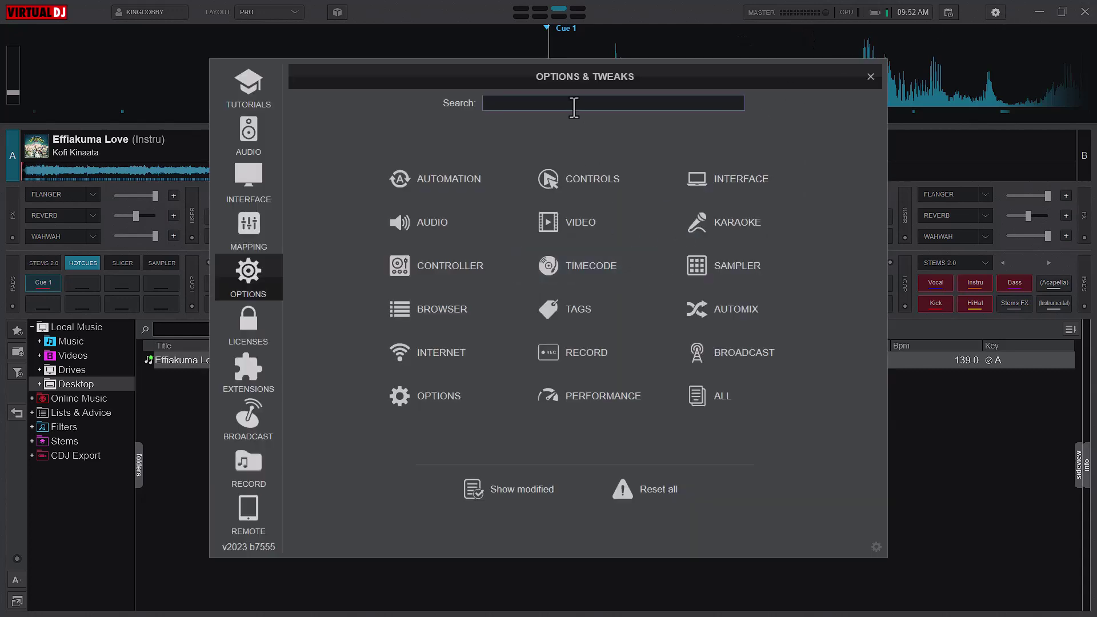
pyautogui.write('scrat')
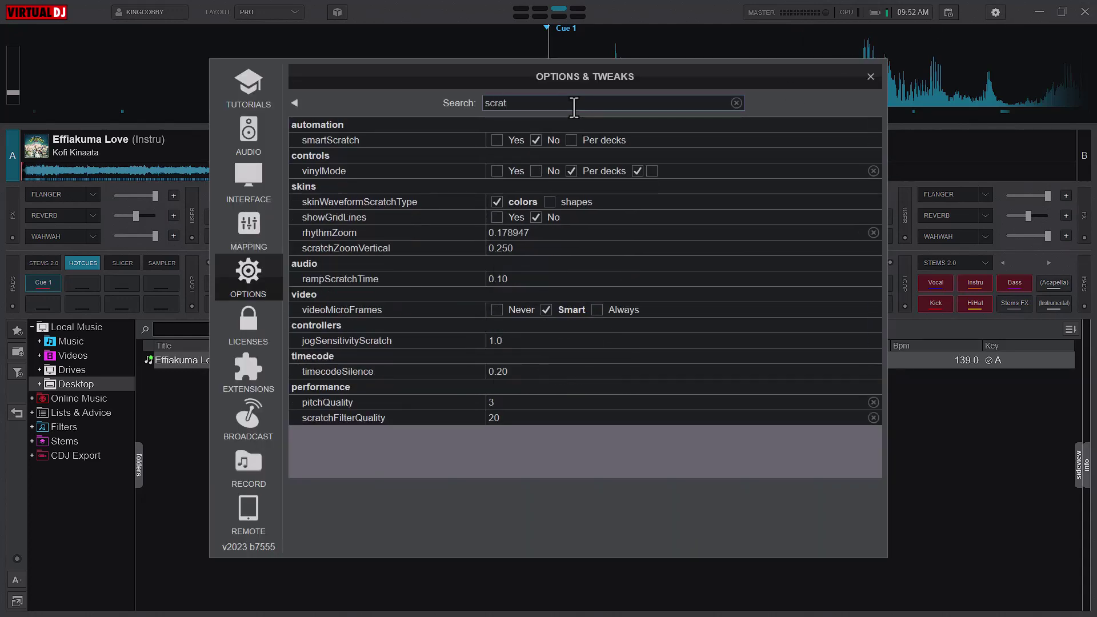
pyautogui.click(502, 402)
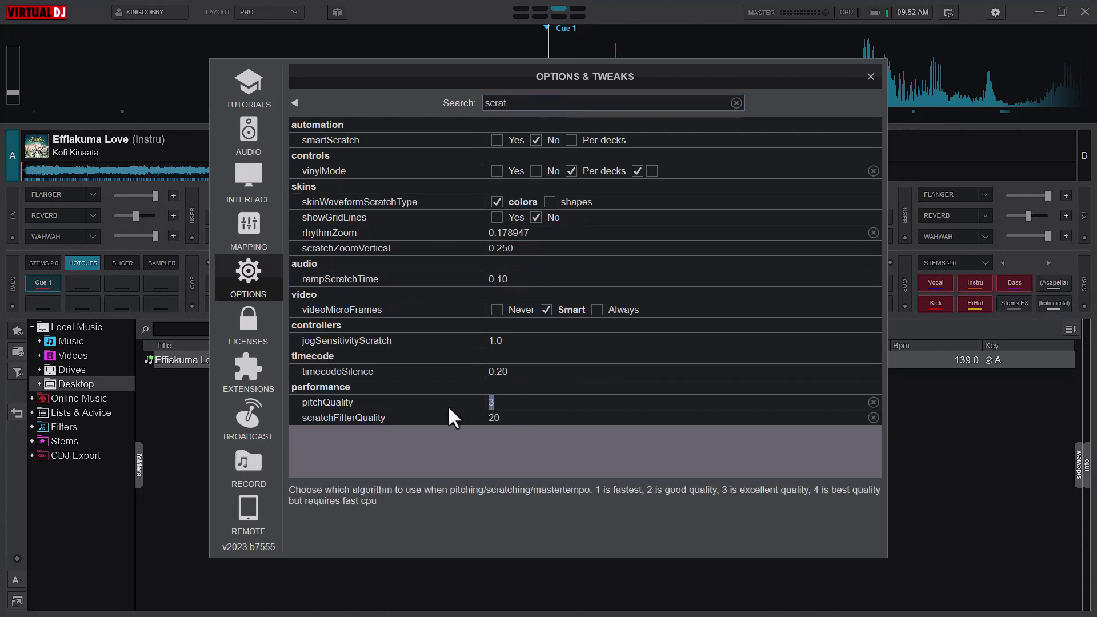
pyautogui.write('2')
pyautogui.click(527, 415)
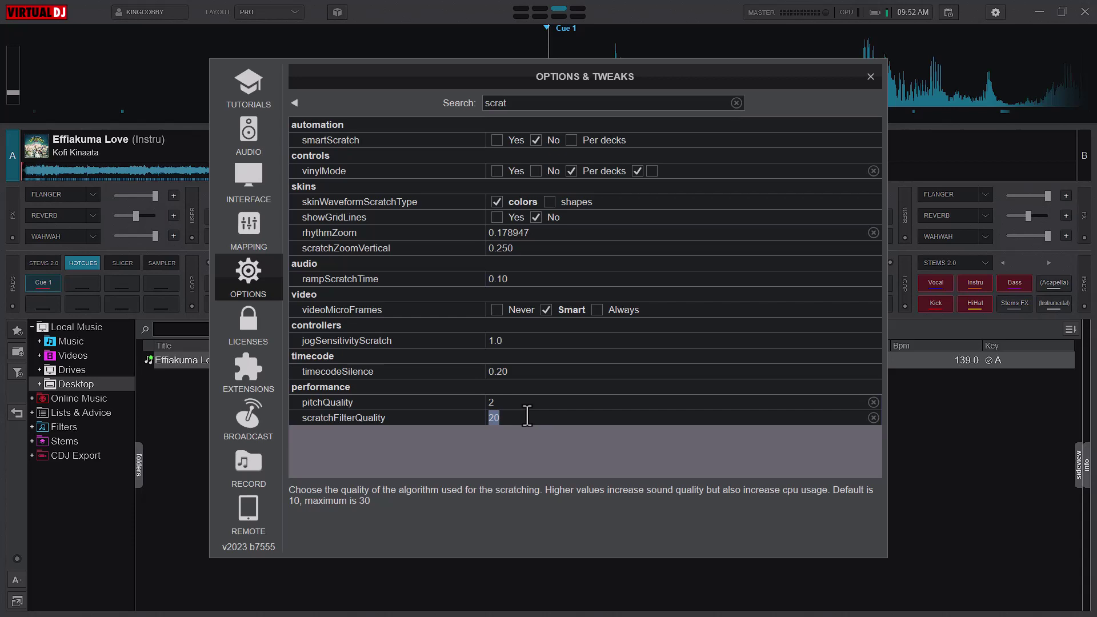
pyautogui.write('12')
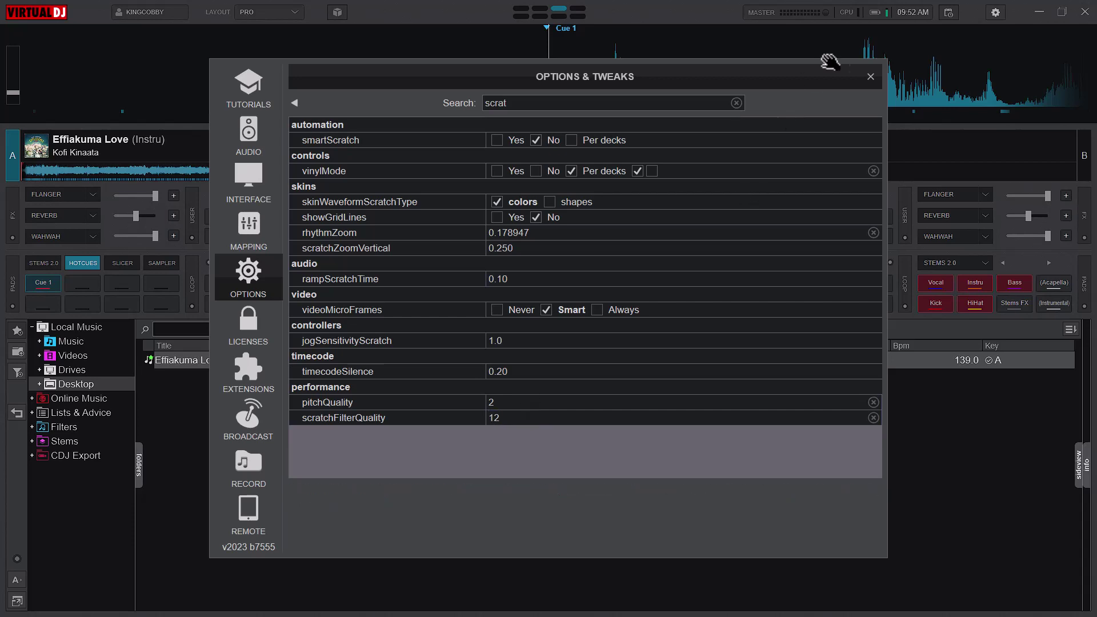
pyautogui.click(871, 76)
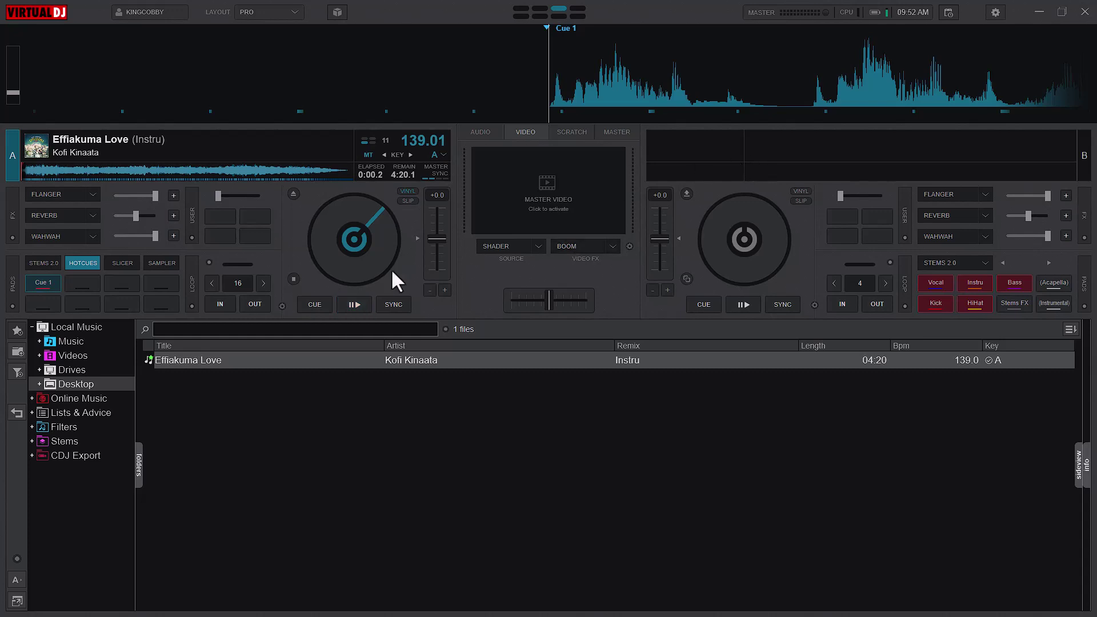
# - Scratch deck A around Cue 1 with the jog wheel and waveform, ending at 0:03.7
pyautogui.moveTo(351, 258); pyautogui.dragTo(329, 262)
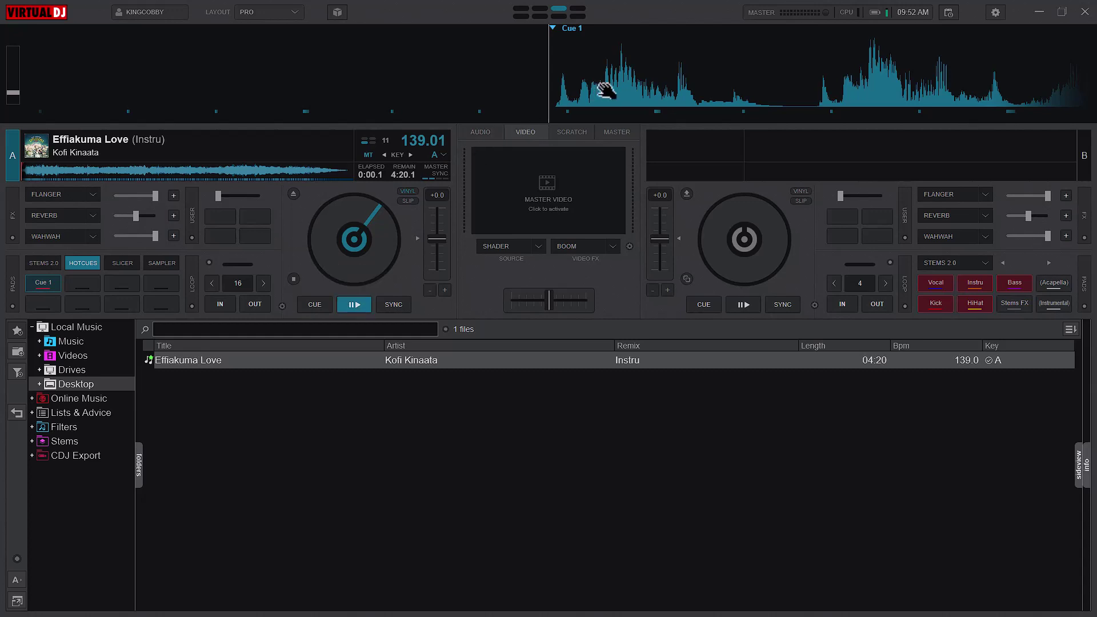
pyautogui.moveTo(642, 94); pyautogui.dragTo(625, 103)
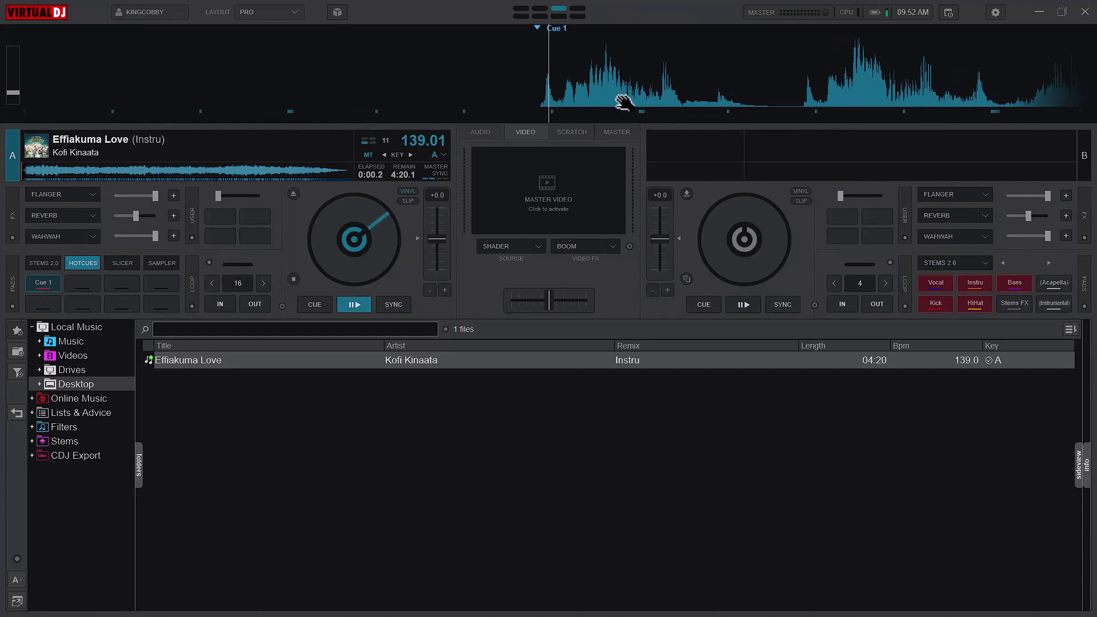
pyautogui.moveTo(631, 104); pyautogui.dragTo(642, 113)
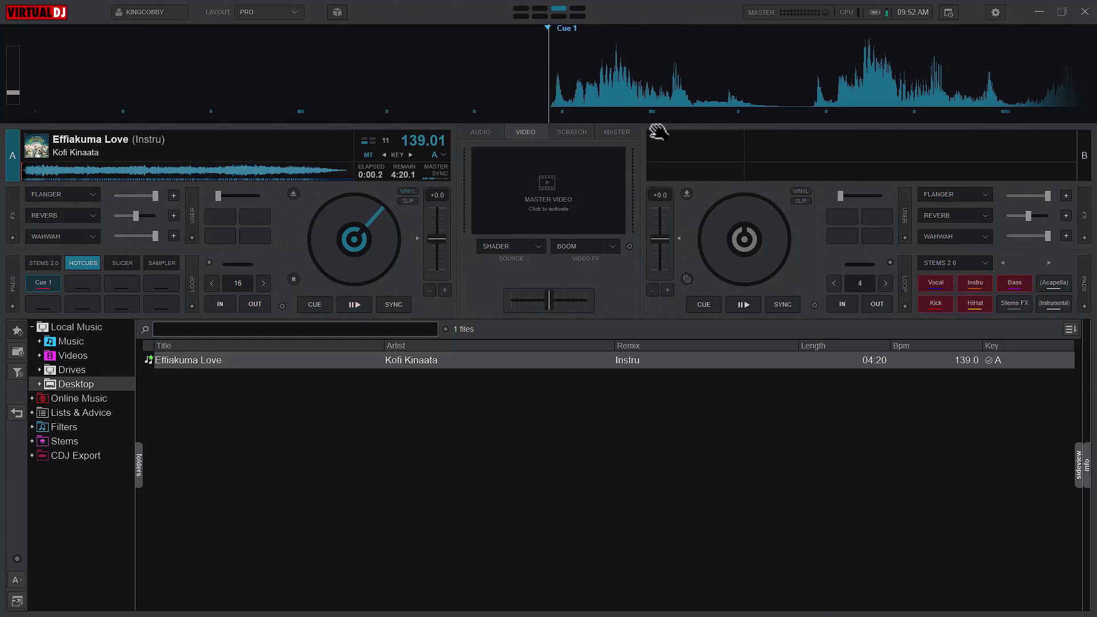
pyautogui.moveTo(825, 99); pyautogui.dragTo(590, 147)
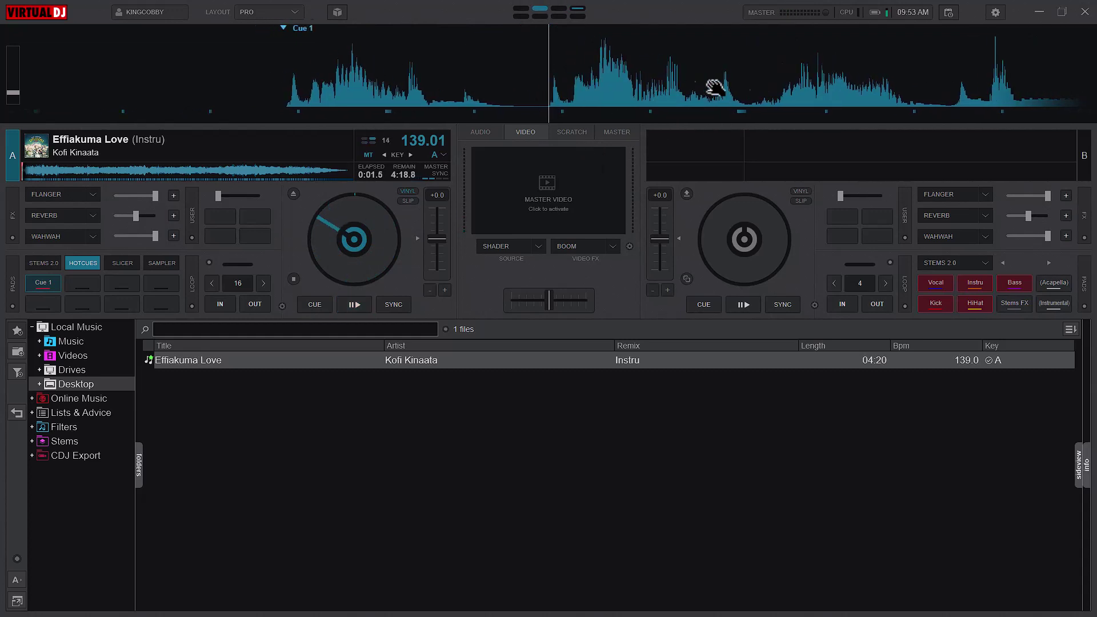
pyautogui.moveTo(931, 78)
pyautogui.mouseDown()
pyautogui.moveTo(685, 136)
pyautogui.moveTo(502, 159)
pyautogui.moveTo(516, 164)
pyautogui.moveTo(489, 153)
pyautogui.mouseUp()
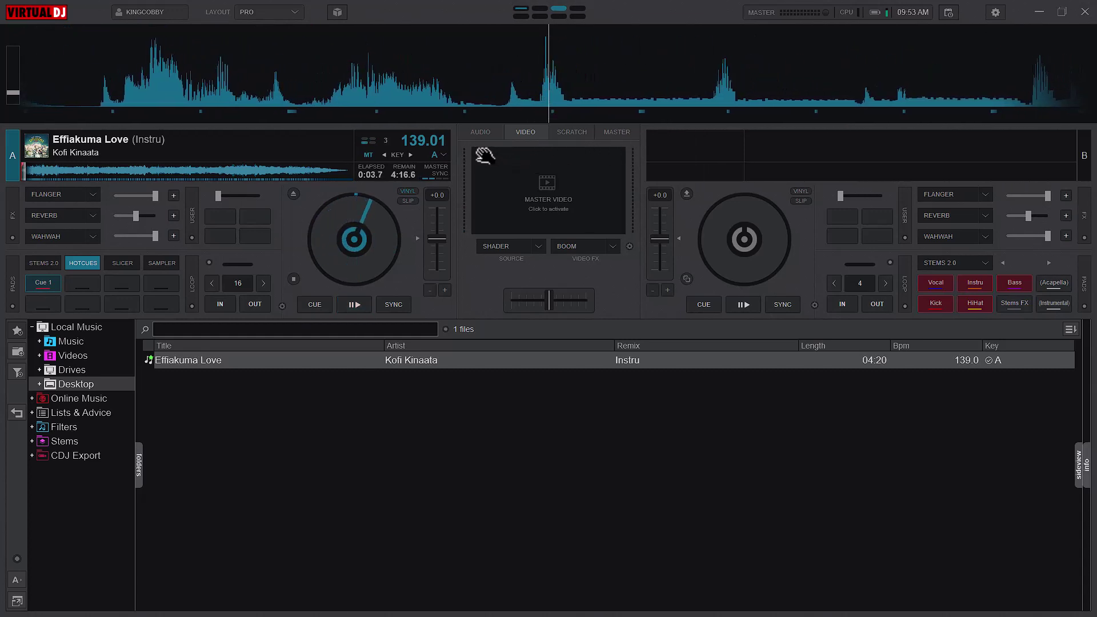